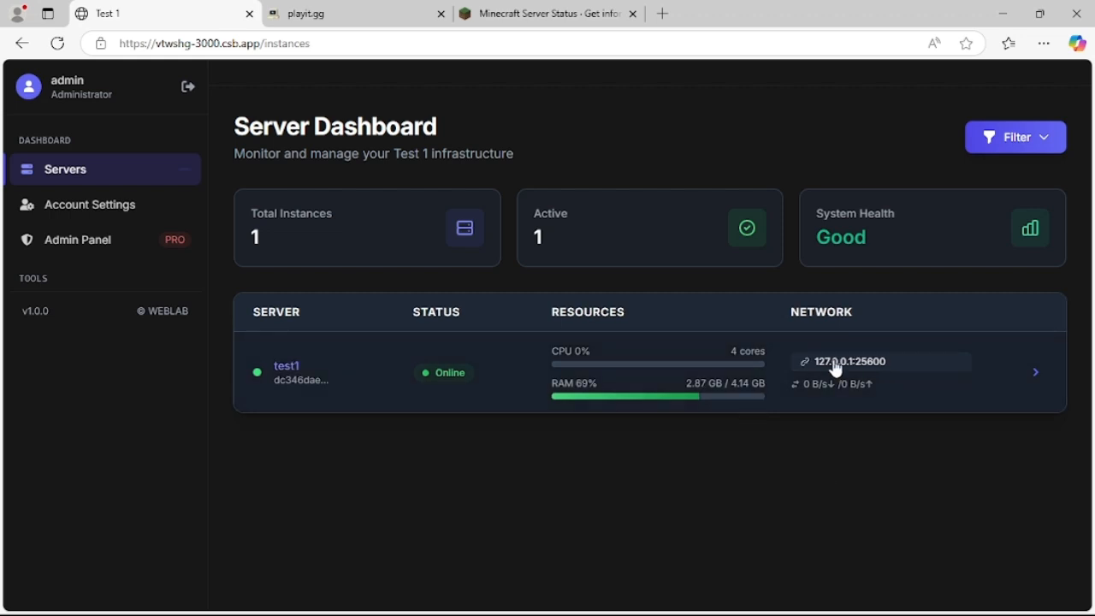
# Run the uptime command in the test1 server console and check the server's running time.
pyautogui.press('F5')
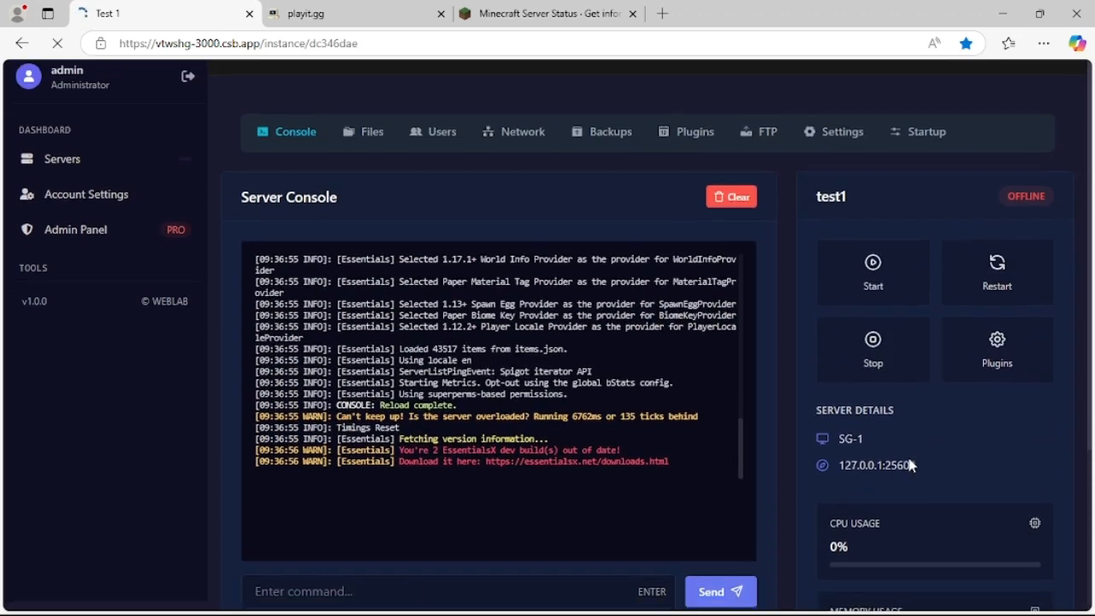
pyautogui.scroll(-1, 588, 486)
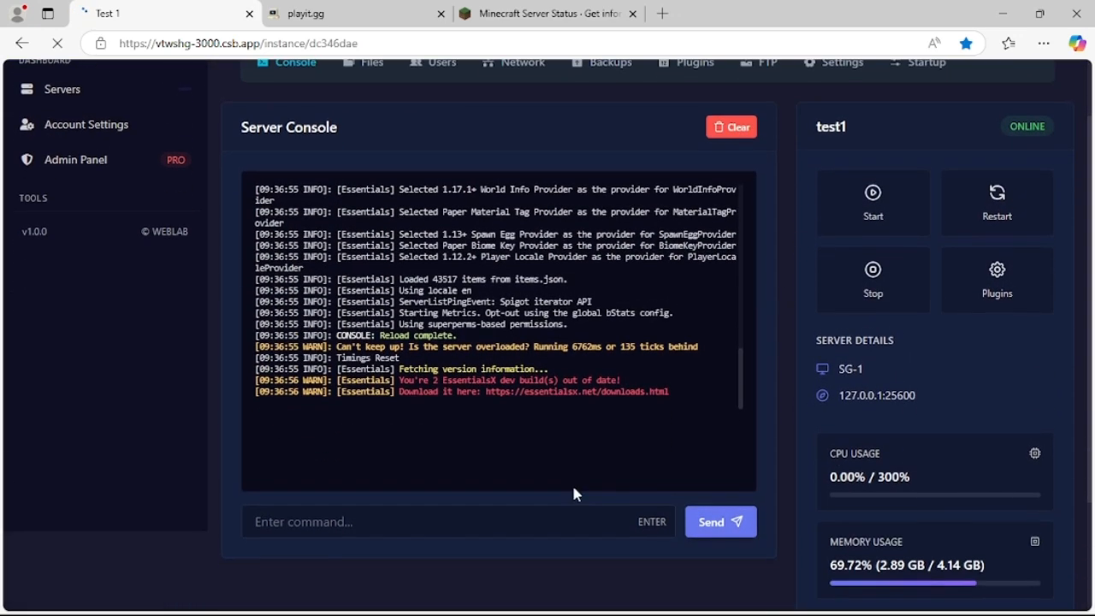
pyautogui.click(559, 518)
pyautogui.write('uptime')
pyautogui.press('Return')
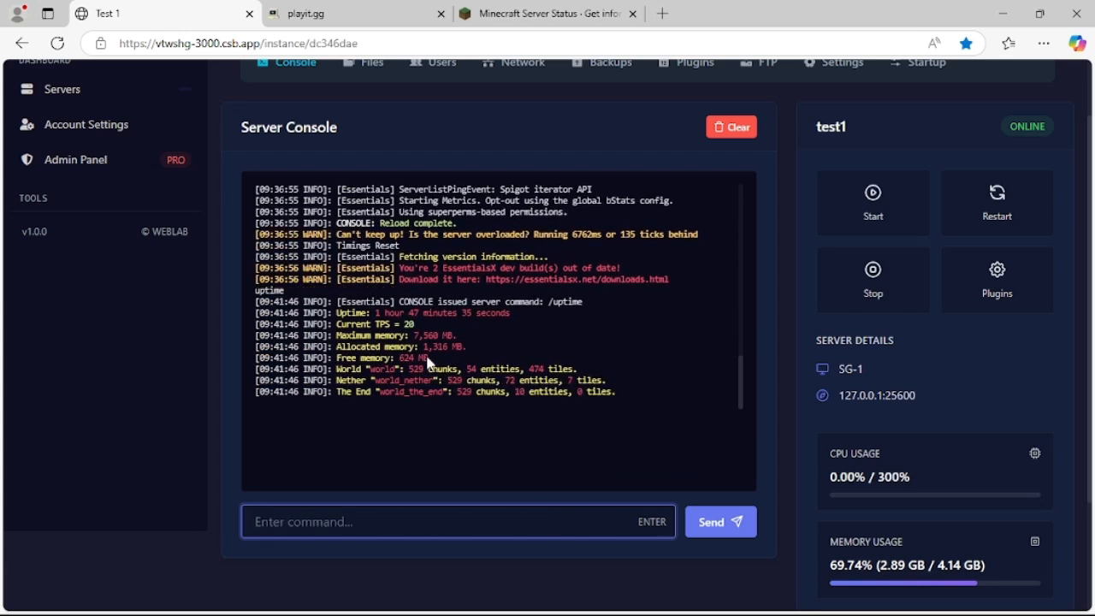
pyautogui.moveTo(380, 314); pyautogui.dragTo(466, 314)
pyautogui.click(430, 383)
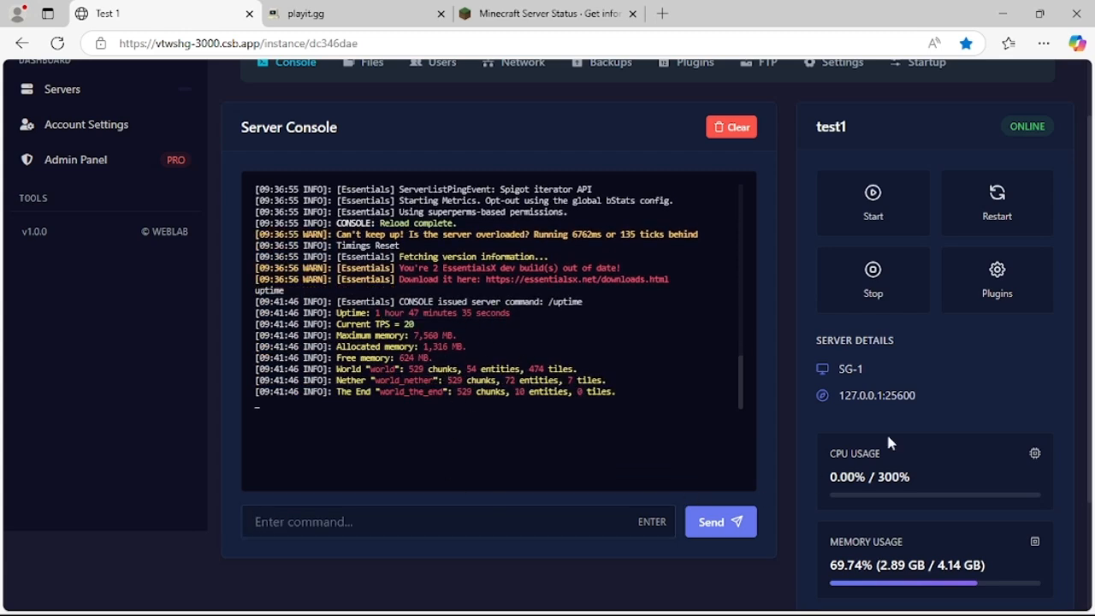
# Open the plugins folder in the test1 server's files.
pyautogui.scroll(1, 817, 402)
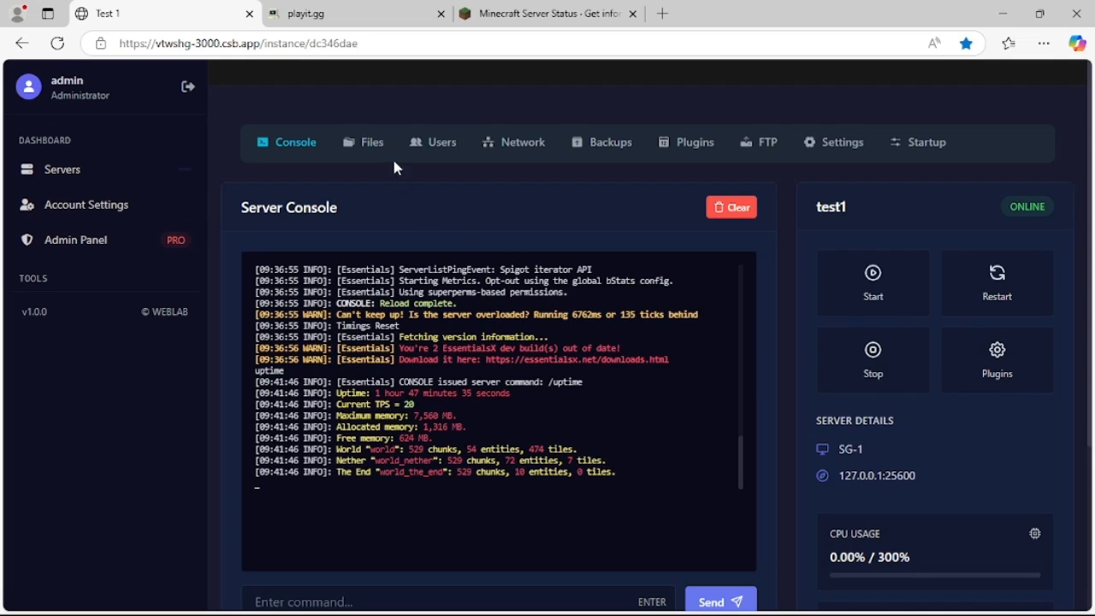
pyautogui.click(363, 144)
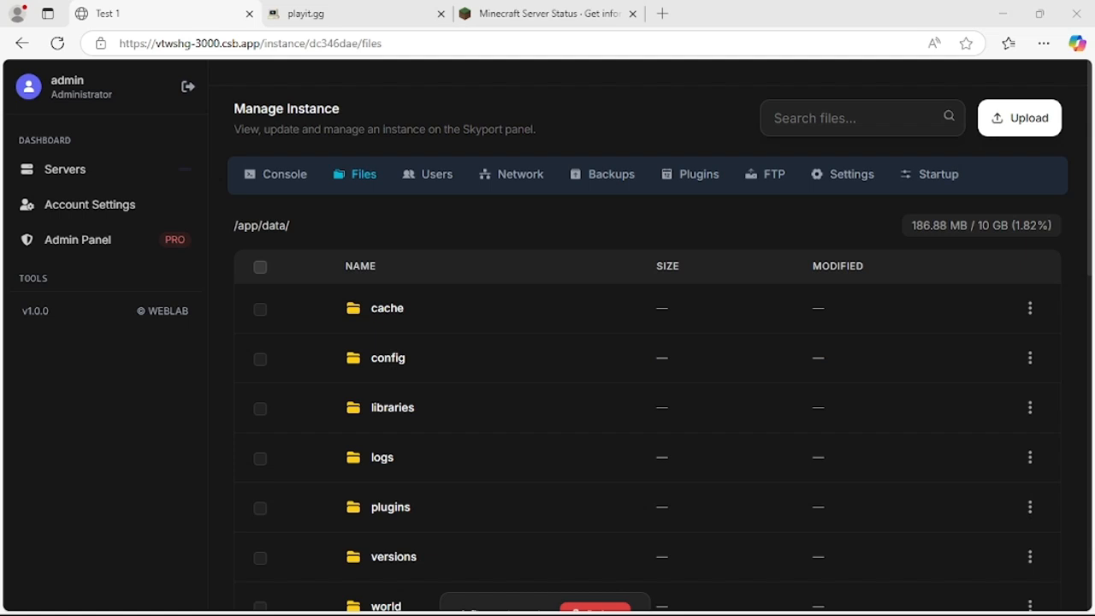
pyautogui.scroll(-2, 423, 410)
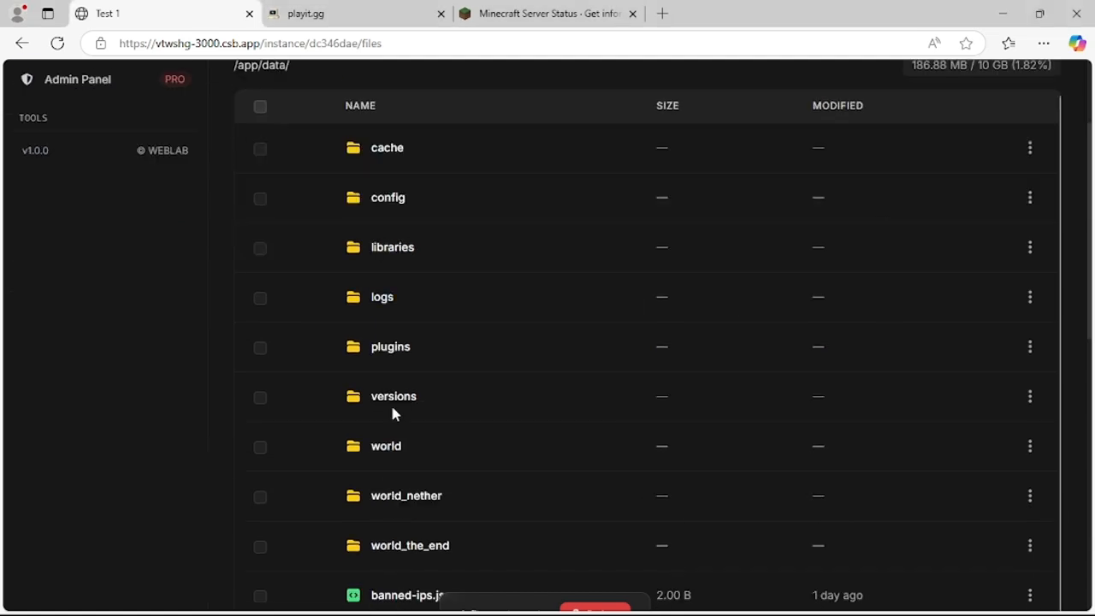
pyautogui.click(404, 352)
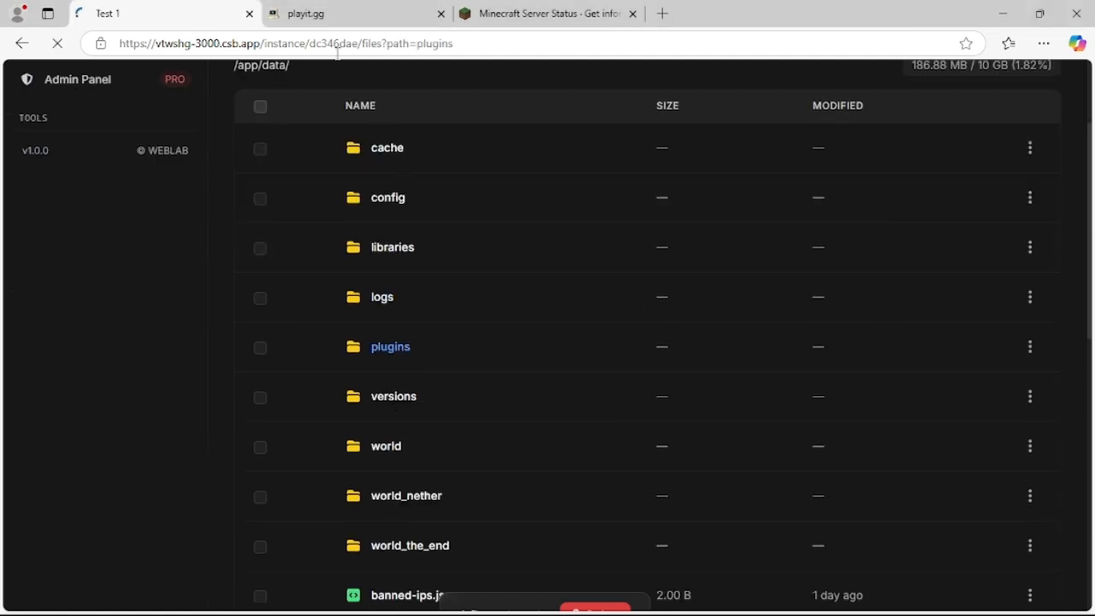
# Switch to the playit.gg site and bring up its Minecraft plugin download for Spigot, Paper and Bukkit.
pyautogui.click(330, 14)
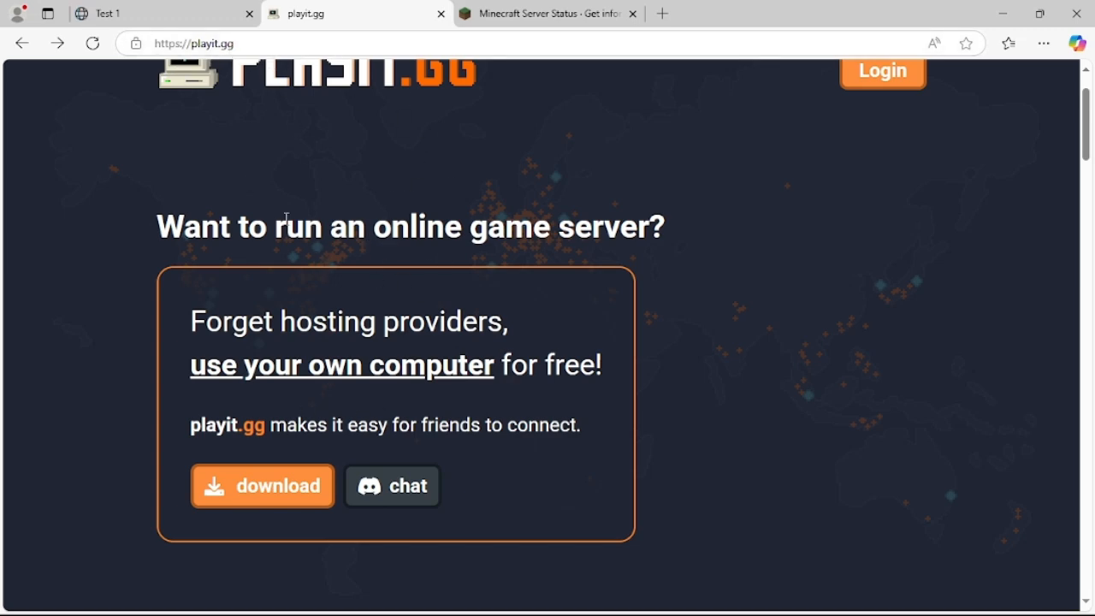
pyautogui.click(297, 481)
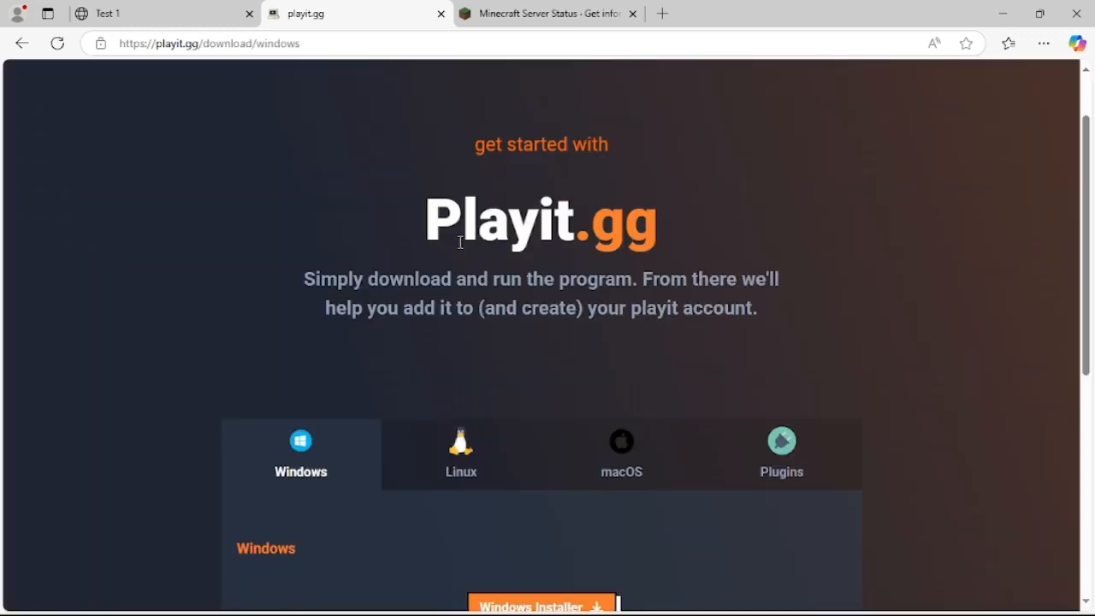
pyautogui.click(800, 454)
pyautogui.scroll(-3, 782, 288)
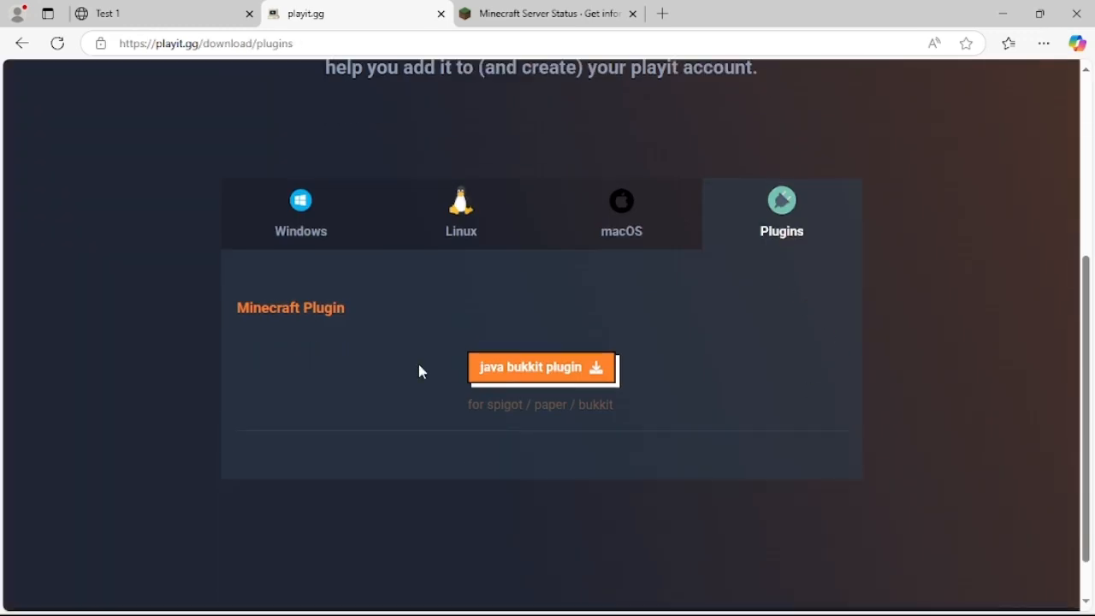
# Return to the server's plugins folder and upload the playit.gg plugin file to it.
pyautogui.click(162, 14)
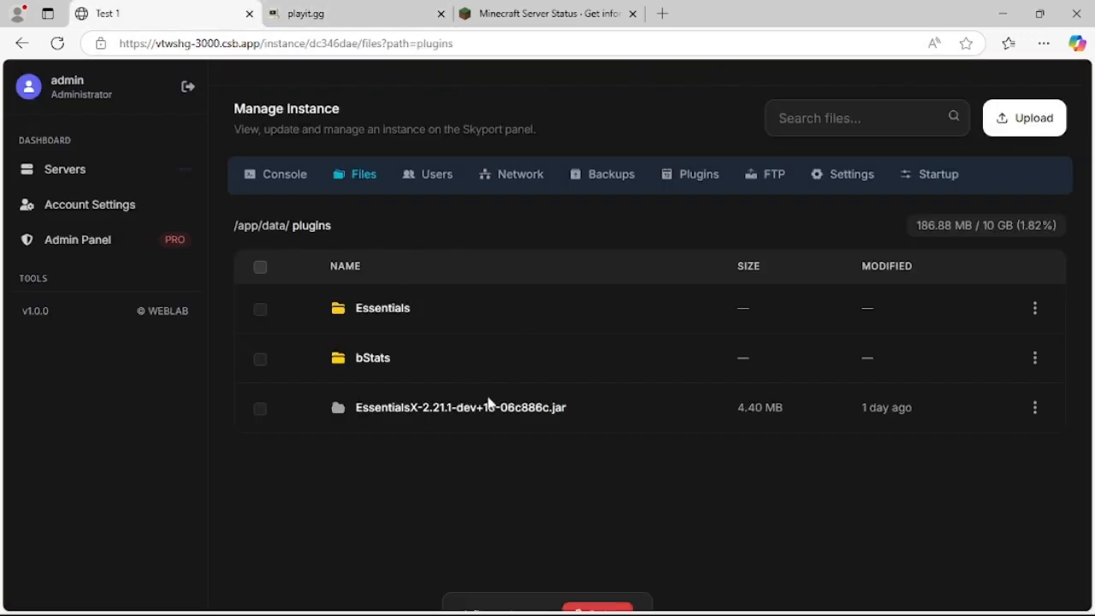
pyautogui.click(1027, 122)
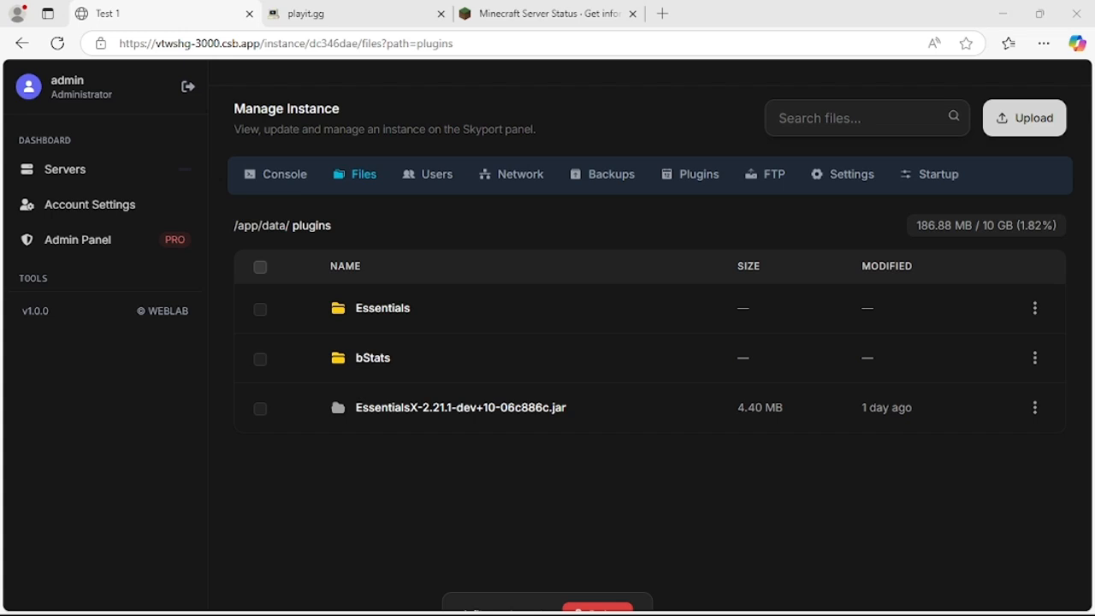
pyautogui.doubleClick(397, 348)
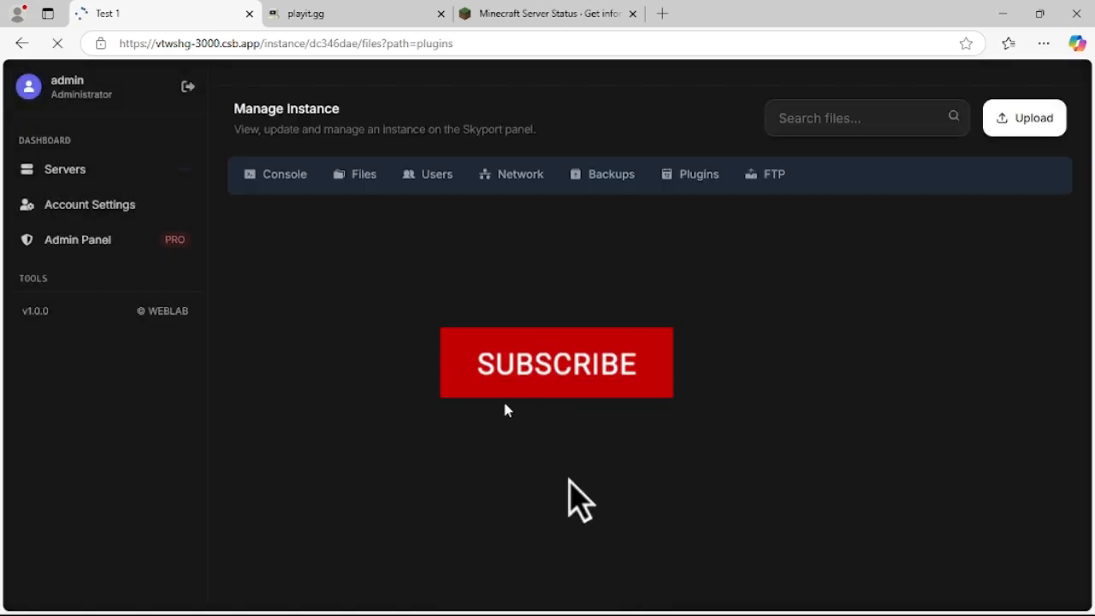
# Reload the server from its console with the command "reload confirm".
pyautogui.click(287, 174)
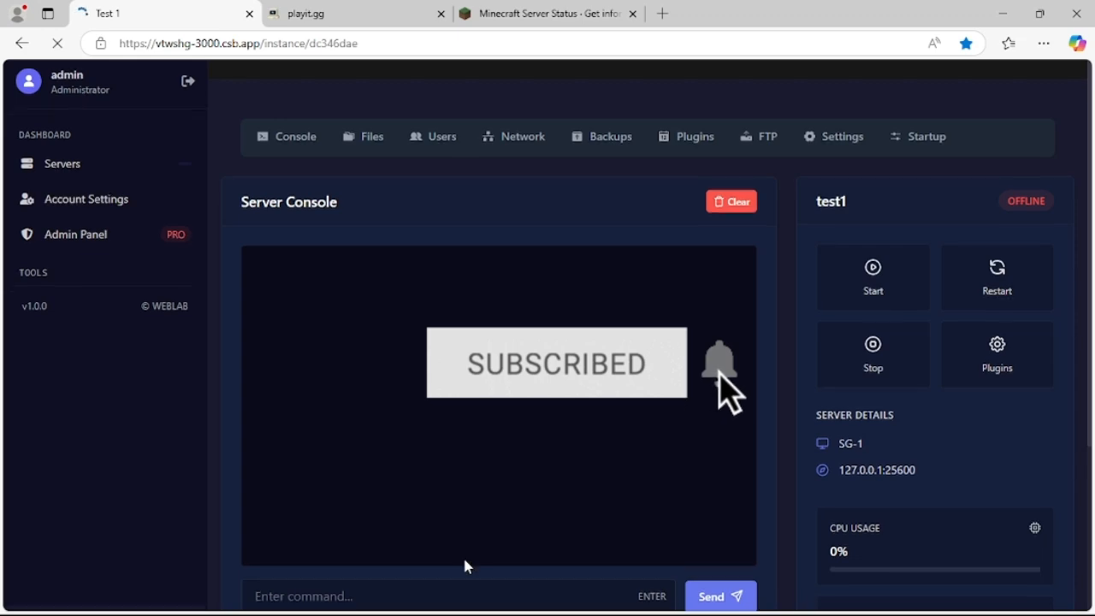
pyautogui.scroll(-2, 465, 567)
pyautogui.click(399, 451)
pyautogui.write('re')
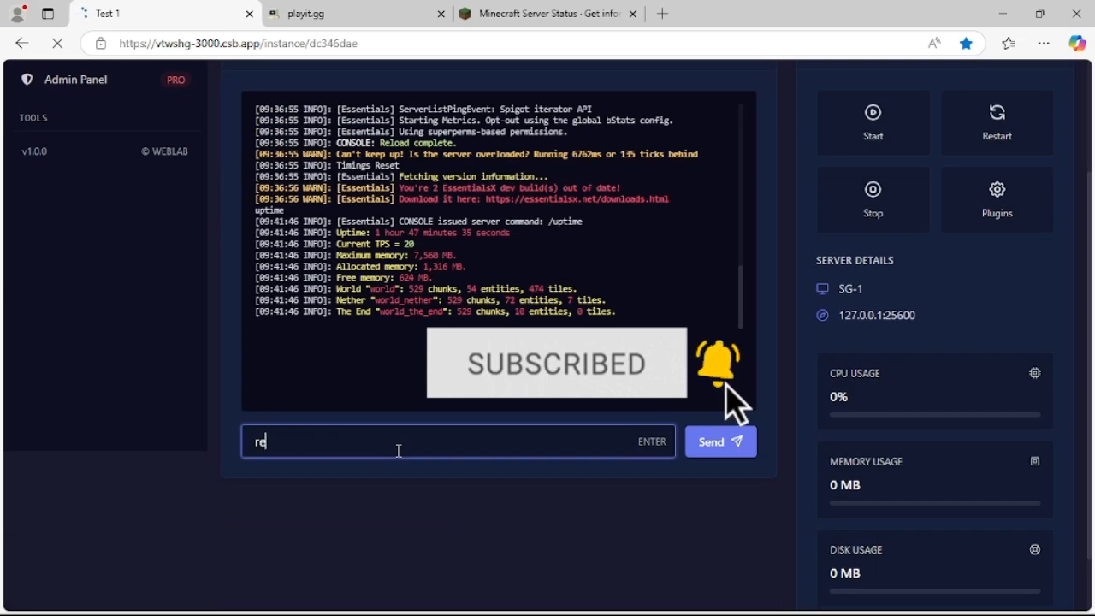
pyautogui.write('load confirm')
pyautogui.press('Return')
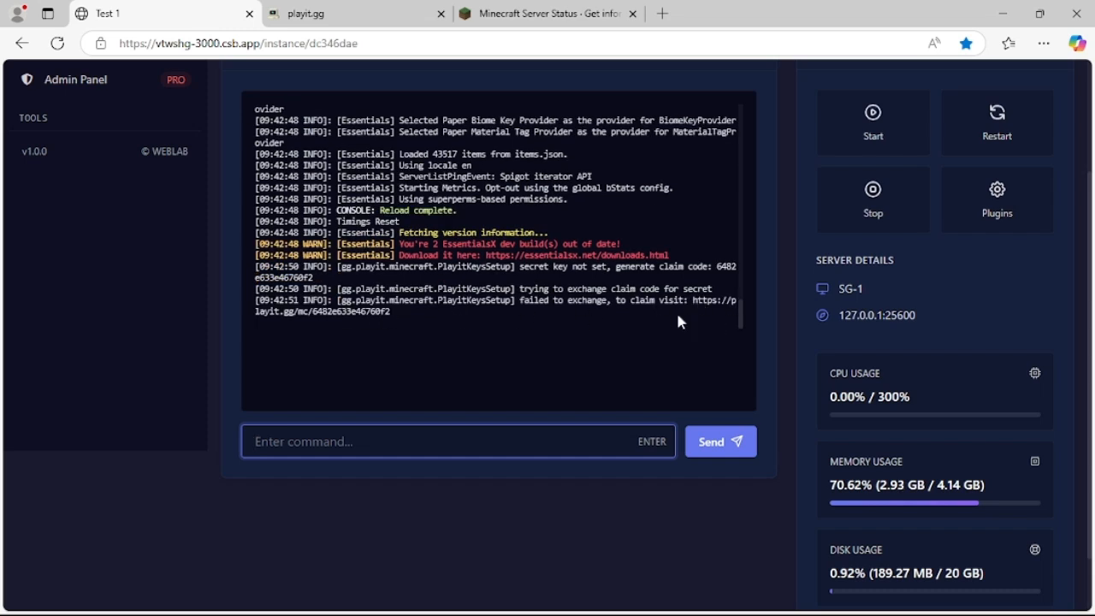
# Open the playit.gg claim link from the server console and add the self-managed agent under its suggested name.
pyautogui.moveTo(715, 257); pyautogui.dragTo(733, 205)
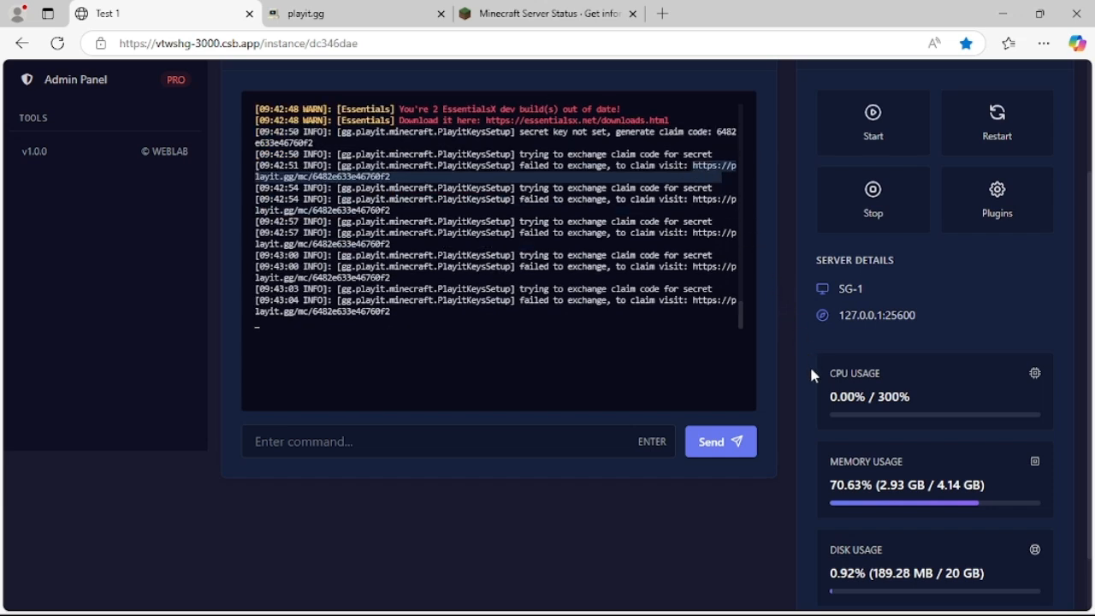
pyautogui.click(715, 300)
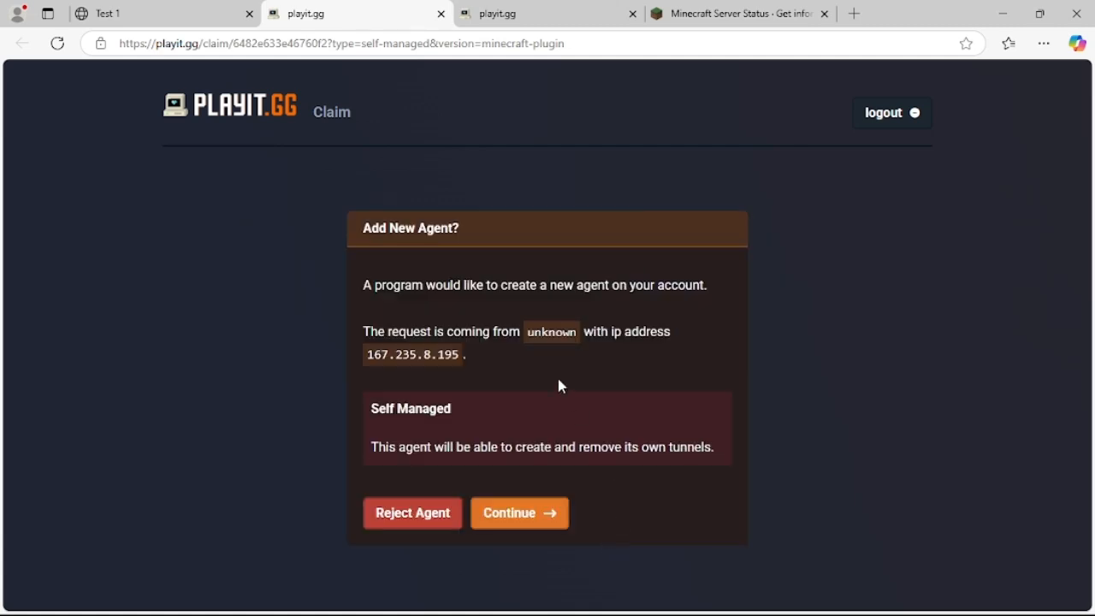
pyautogui.click(531, 520)
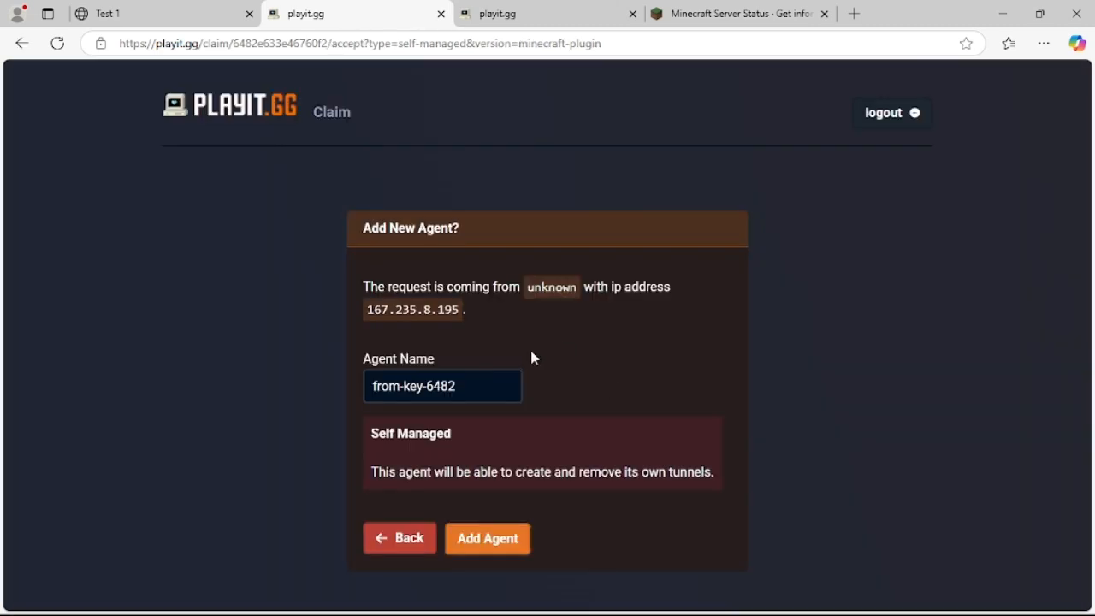
pyautogui.moveTo(471, 394); pyautogui.dragTo(327, 384)
pyautogui.click(503, 385)
pyautogui.click(560, 398)
pyautogui.click(518, 541)
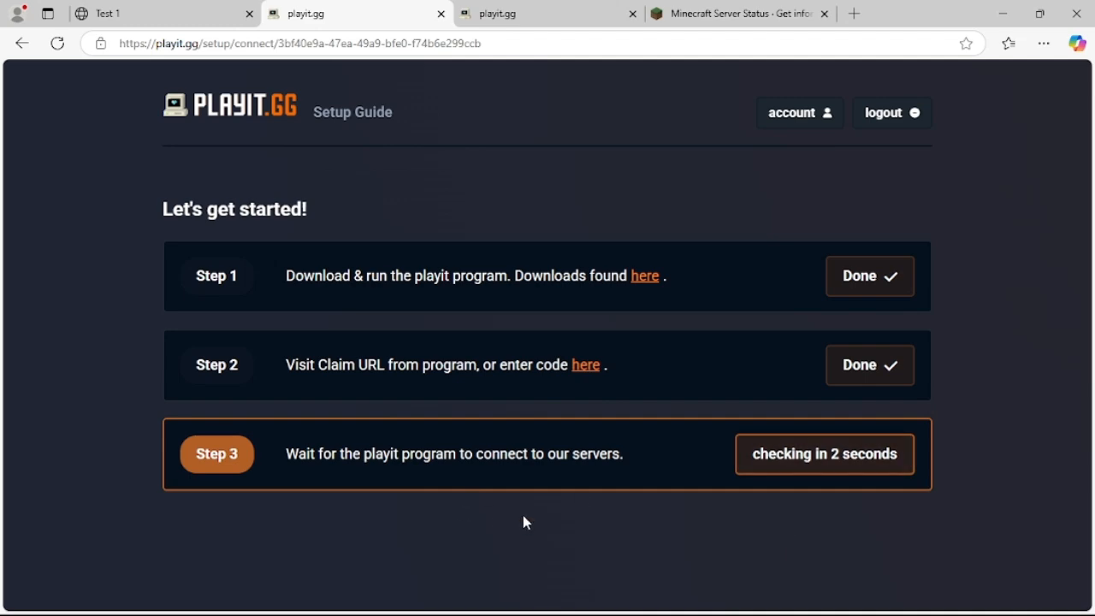
# Check the tunnel setup messages in the server console and return to the playit.gg setup guide.
pyautogui.click(90, 13)
pyautogui.click(331, 16)
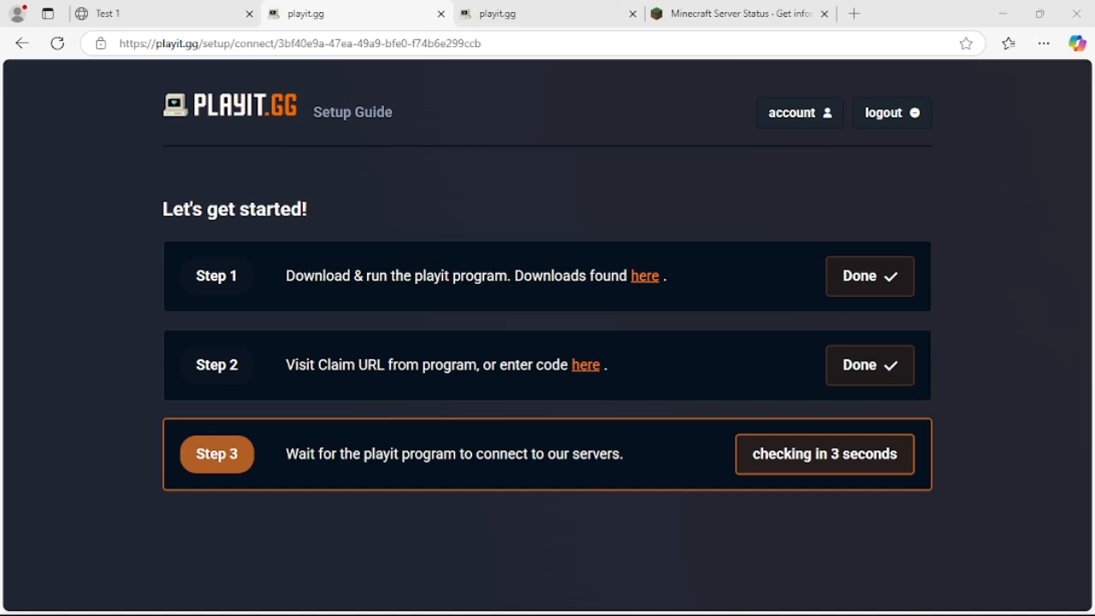
pyautogui.click(206, 15)
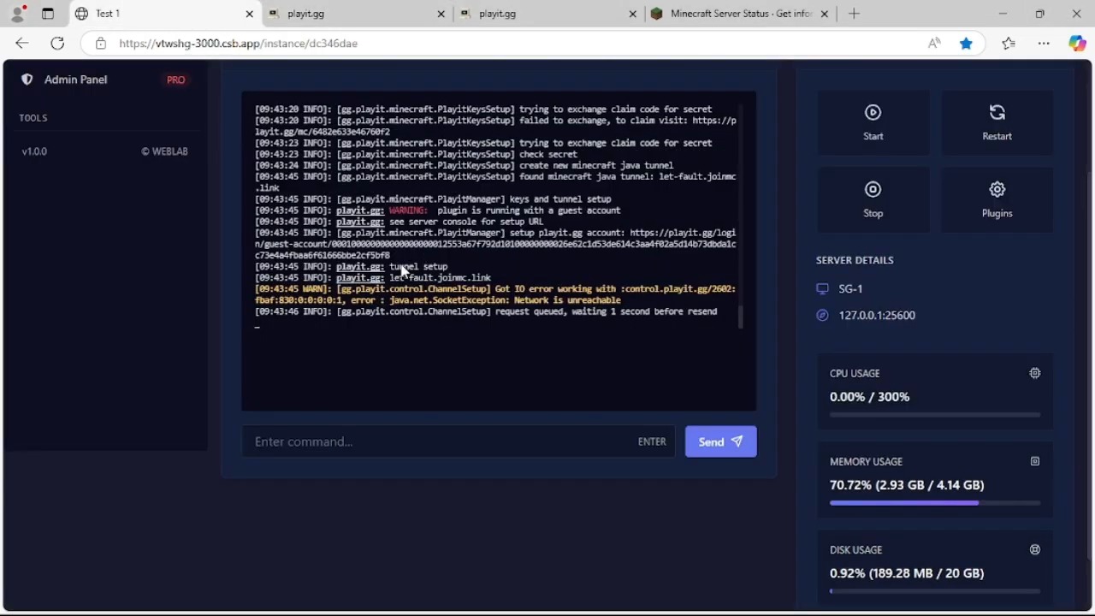
pyautogui.moveTo(404, 260); pyautogui.dragTo(478, 259)
pyautogui.click(478, 259)
pyautogui.click(369, 12)
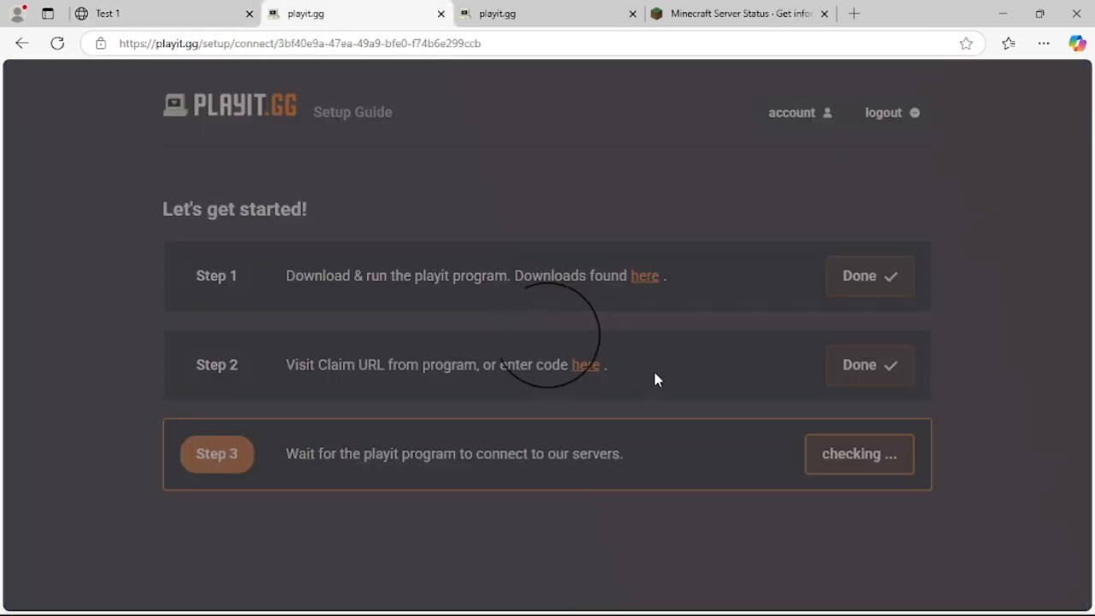
# Close the spare playit.gg tab, then view the created tunnel and copy its numeric address with port.
pyautogui.click(633, 14)
pyautogui.scroll(-1, 706, 441)
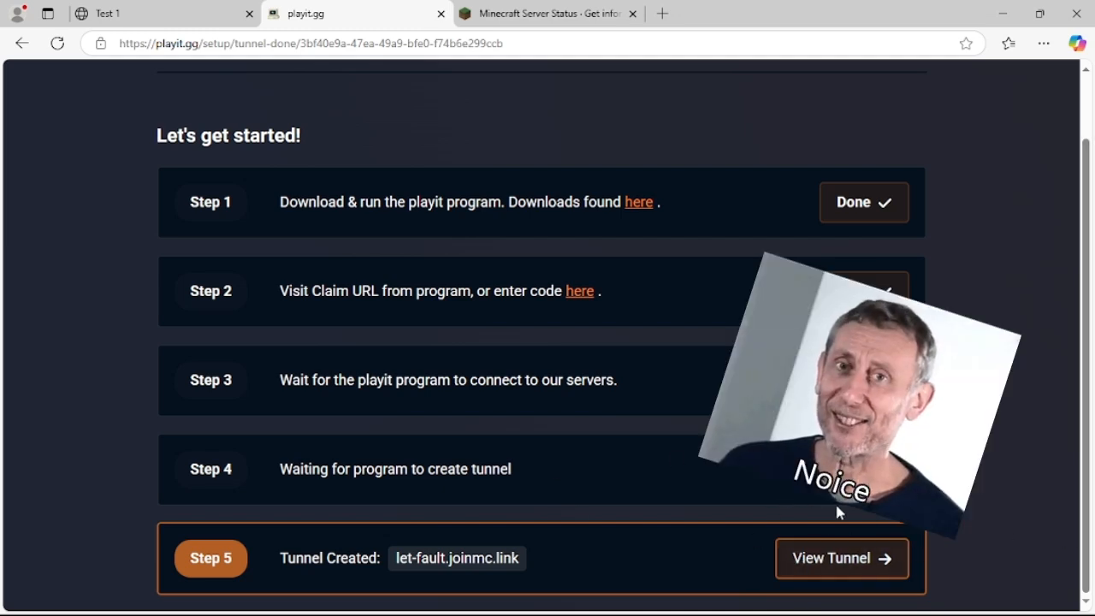
pyautogui.click(831, 556)
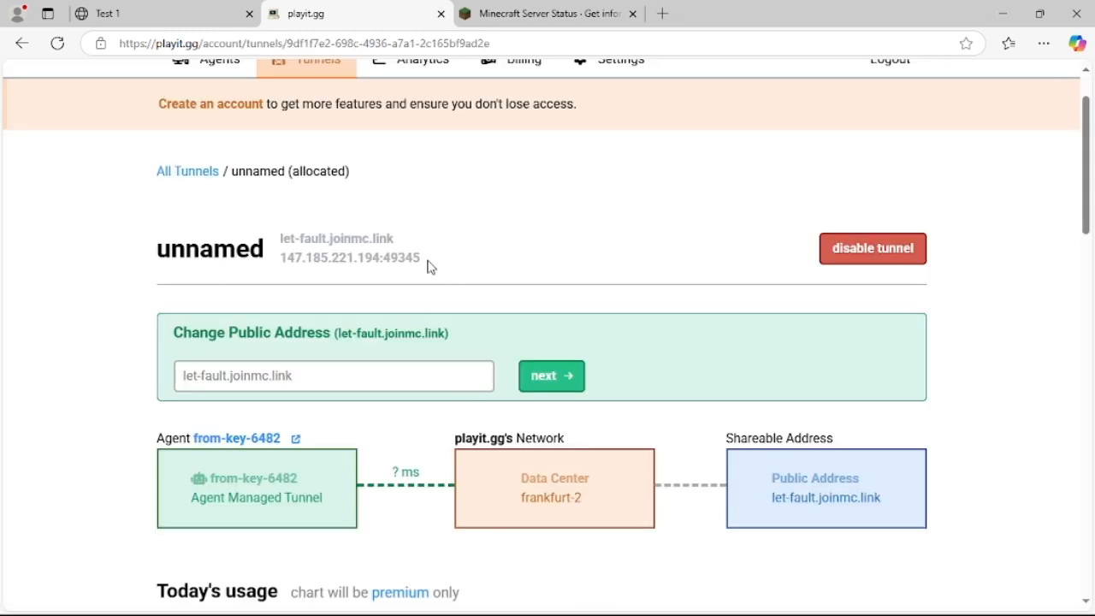
pyautogui.scroll(-5, 429, 266)
pyautogui.scroll(5, 428, 264)
pyautogui.tripleClick(322, 262)
pyautogui.hotkey('ctrl', 'c')
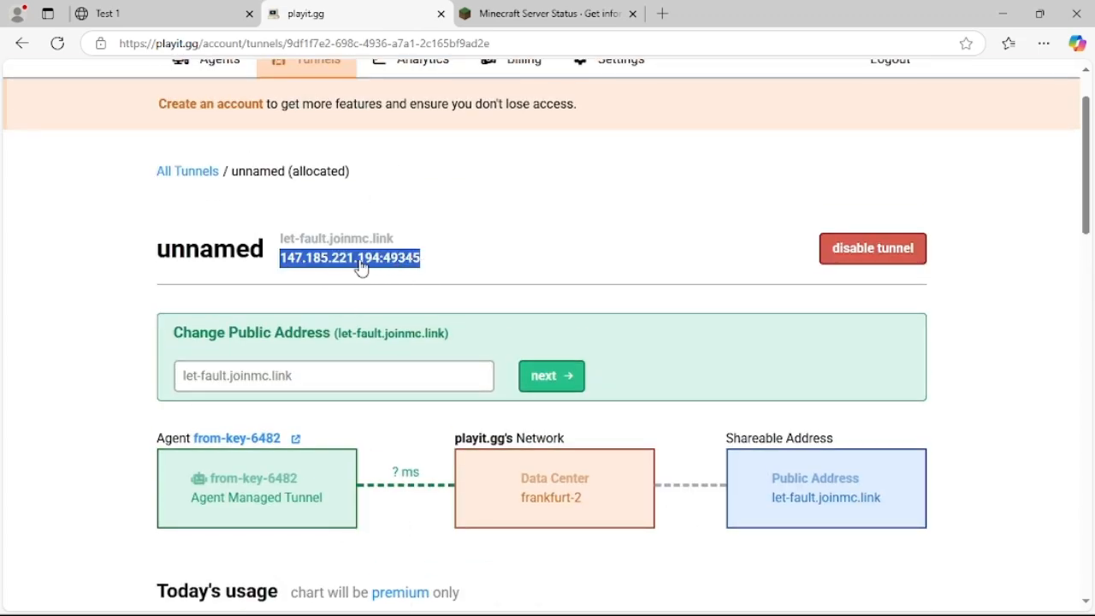
# Paste the tunnel address 147.185.221.194:49345 into the server console's command box without sending it.
pyautogui.click(195, 19)
pyautogui.click(336, 455)
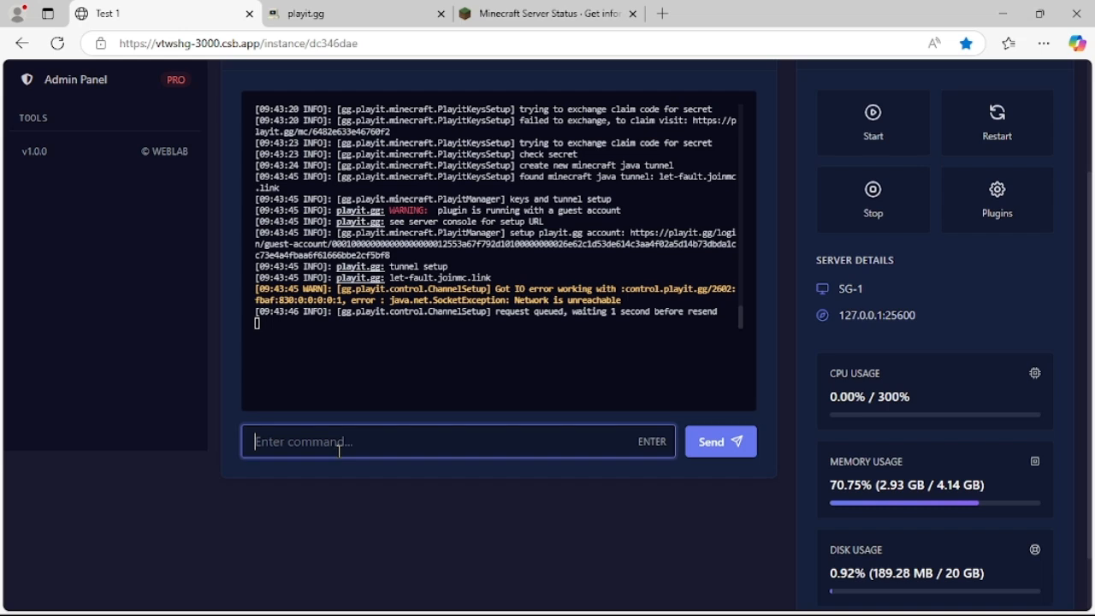
pyautogui.hotkey('ctrl', 'v')
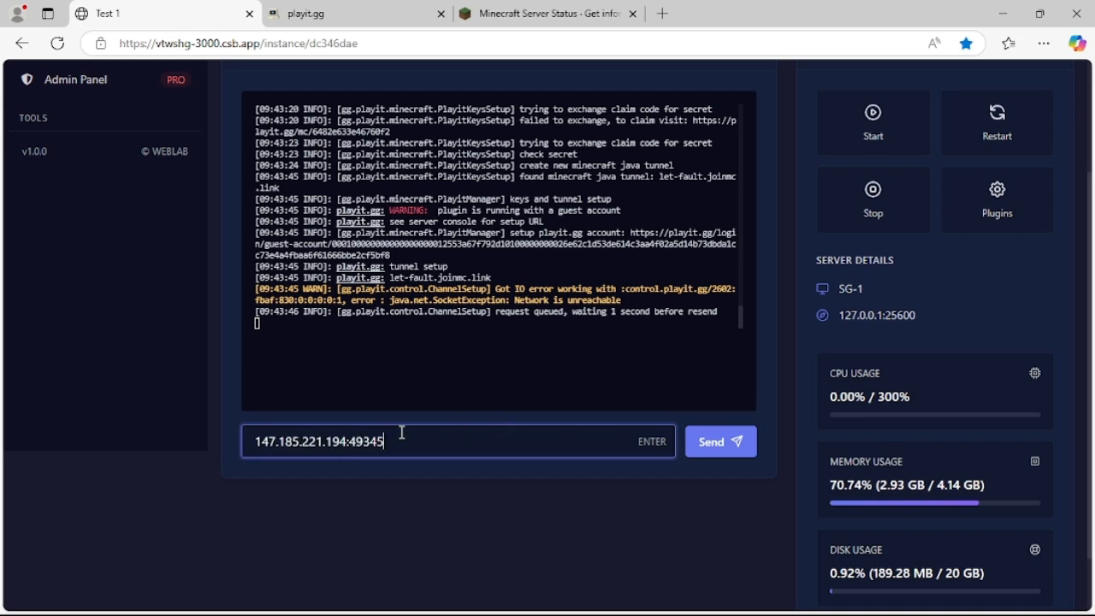
# Look up 147.185.221.194:49345 on Minecraft Server Status and review the server's version and debug details.
pyautogui.click(516, 12)
pyautogui.click(171, 43)
pyautogui.click(288, 307)
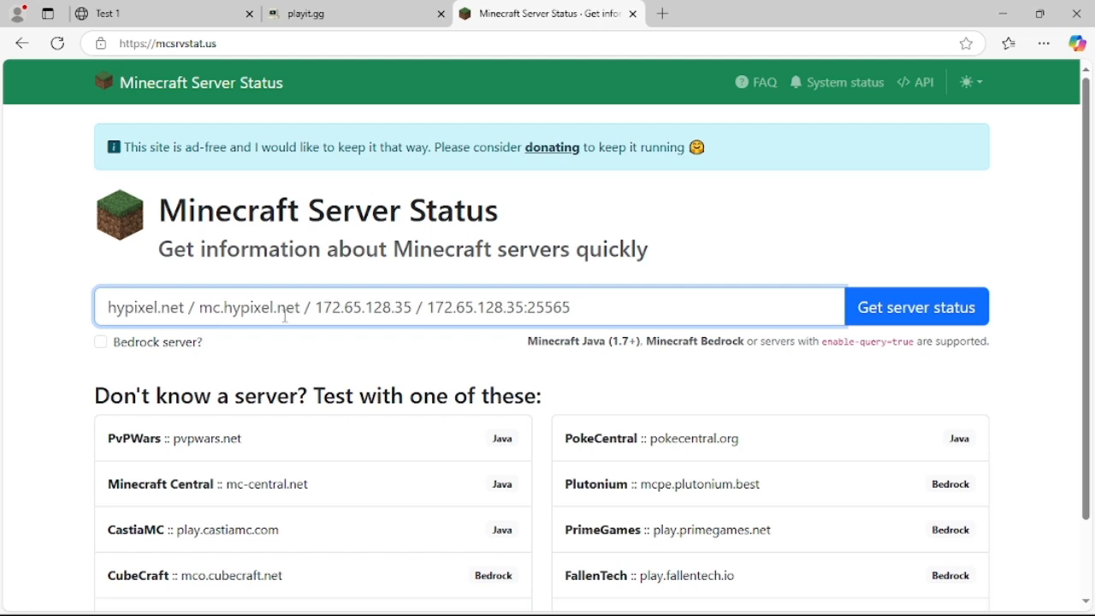
pyautogui.hotkey('ctrl', 'v')
pyautogui.click(888, 318)
pyautogui.scroll(-1, 687, 462)
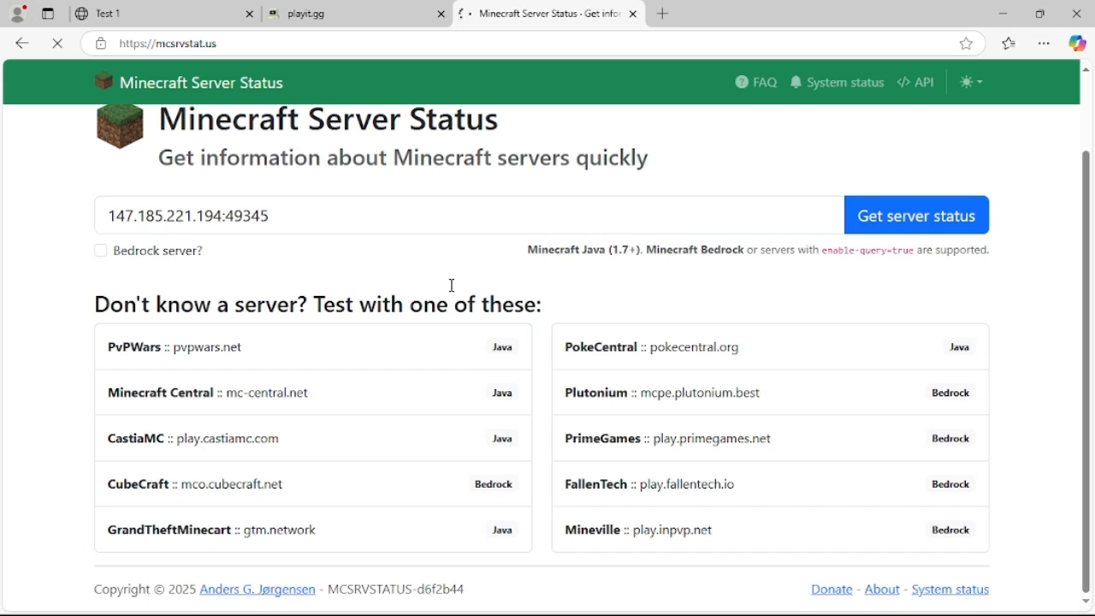
pyautogui.scroll(-2, 533, 330)
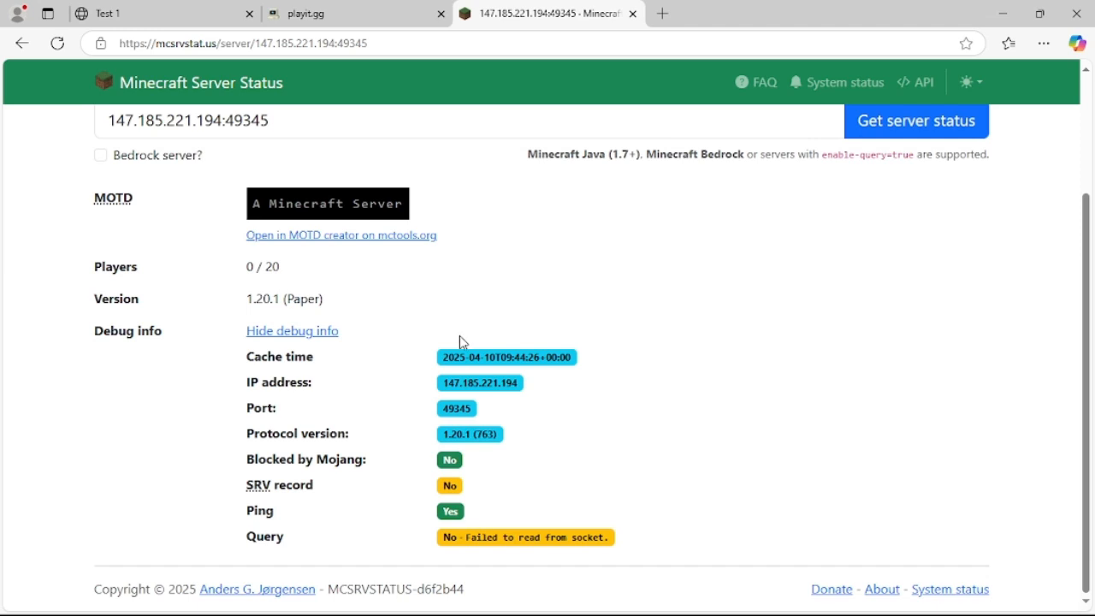
pyautogui.moveTo(277, 281); pyautogui.dragTo(522, 325)
pyautogui.scroll(2, 587, 310)
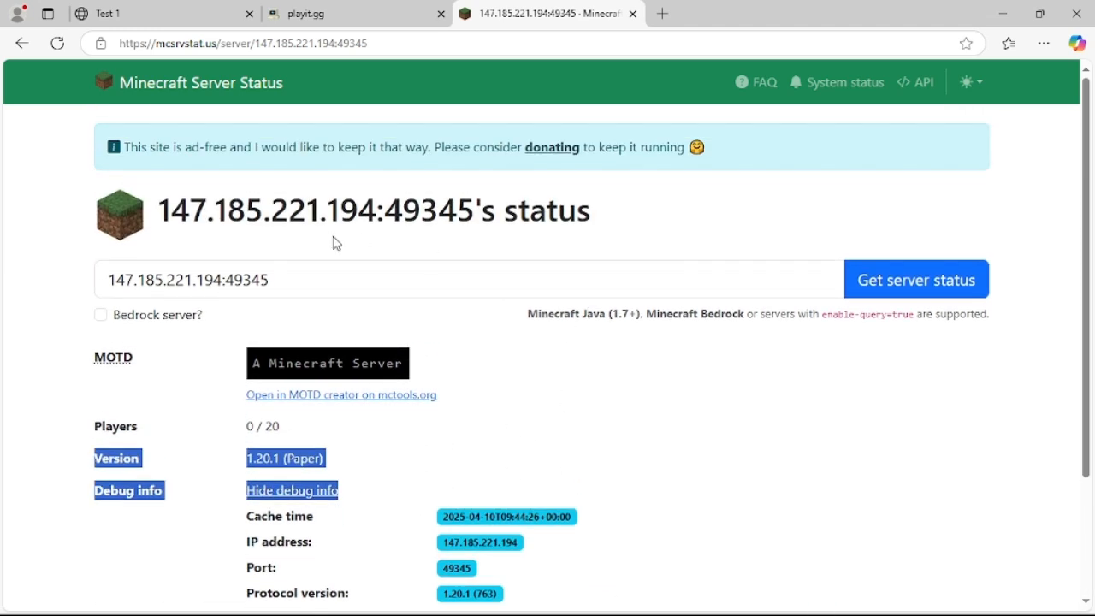
pyautogui.tripleClick(336, 279)
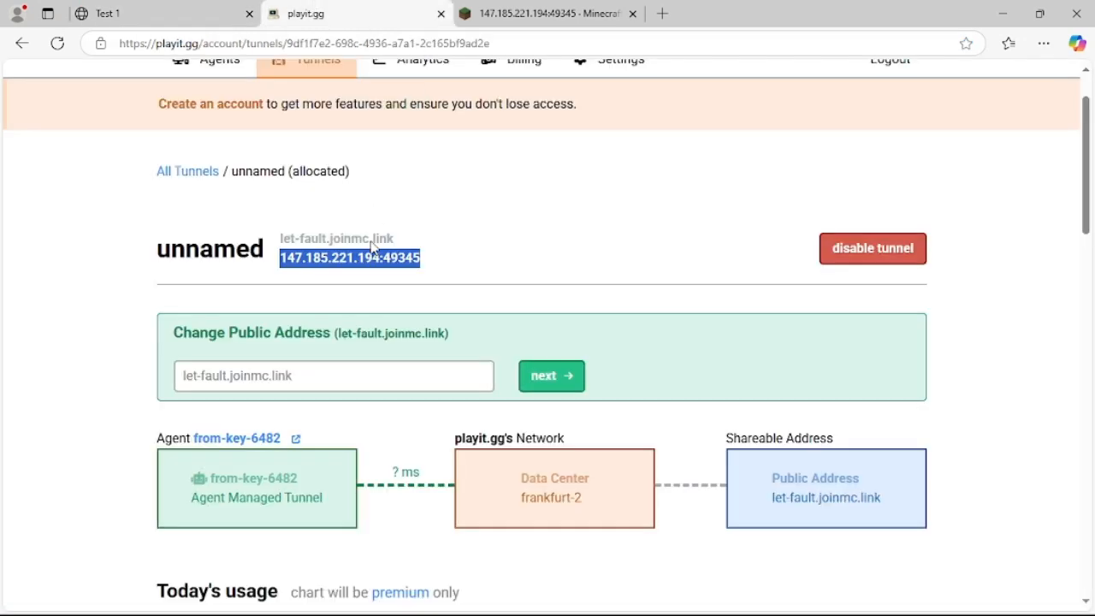
# View the playit.gg account's agent list, then return to the server console to check the tunnel connection messages.
pyautogui.scroll(2, 439, 254)
pyautogui.click(218, 144)
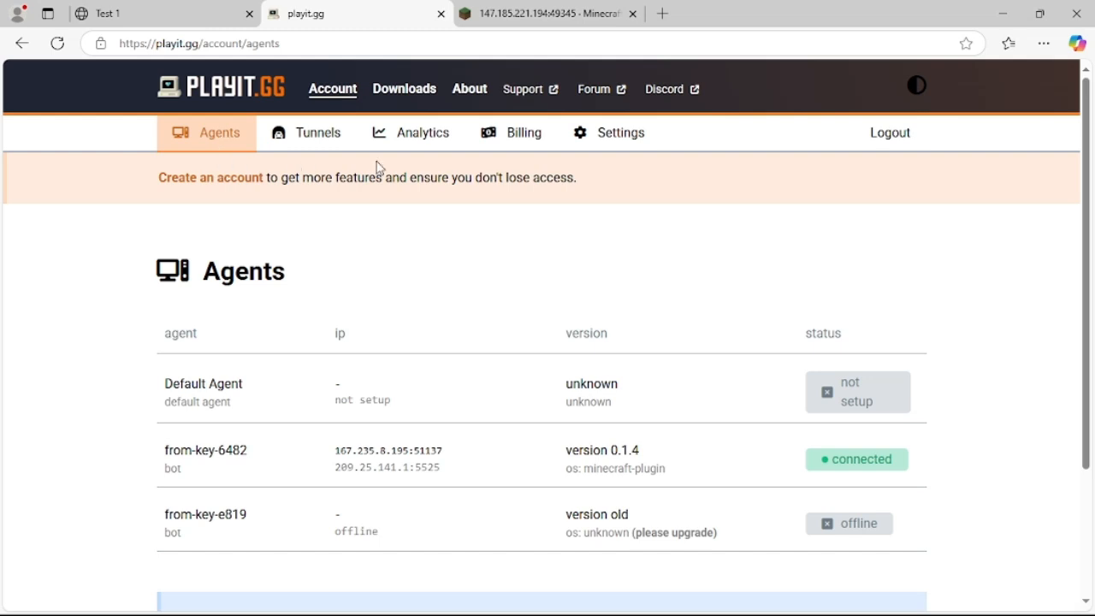
pyautogui.click(505, 12)
pyautogui.click(225, 7)
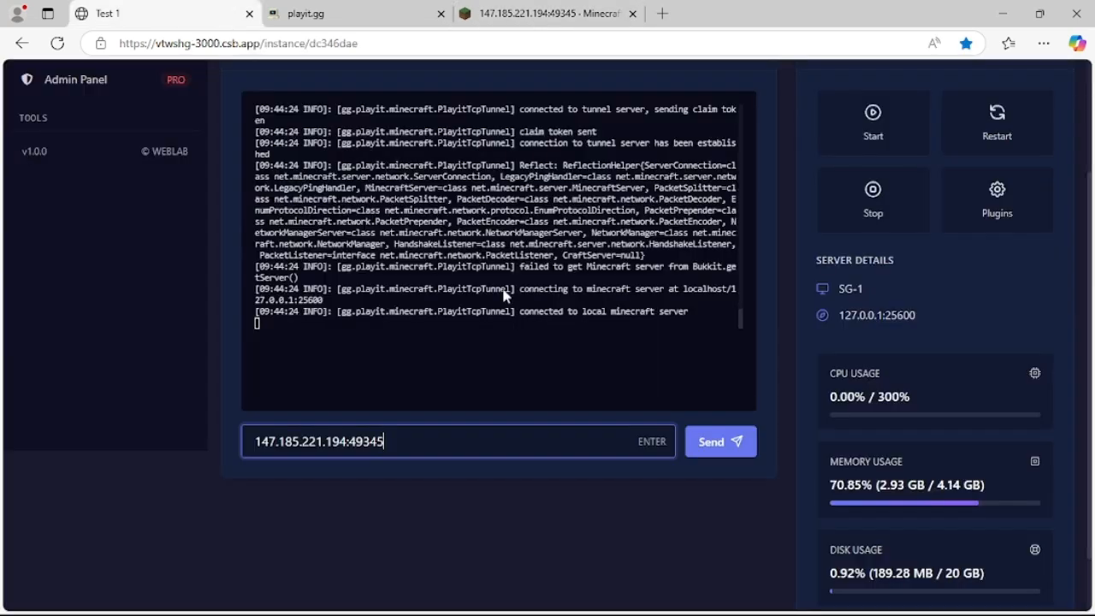